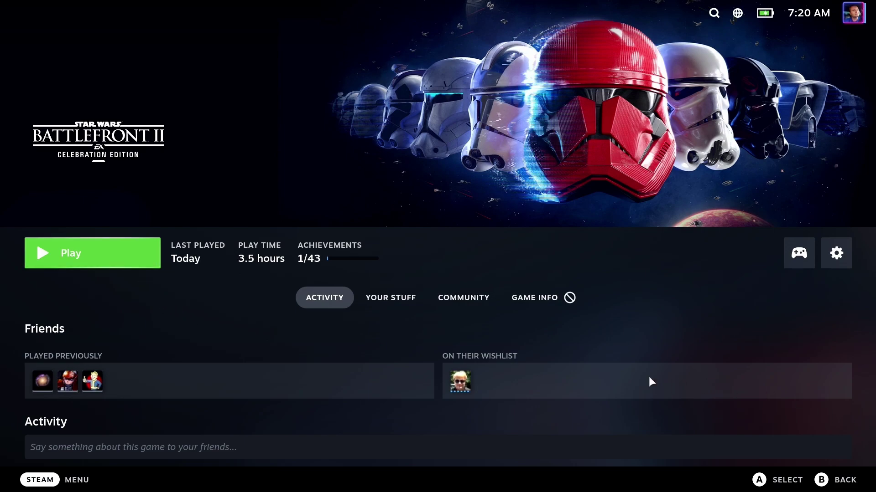
click(121, 253)
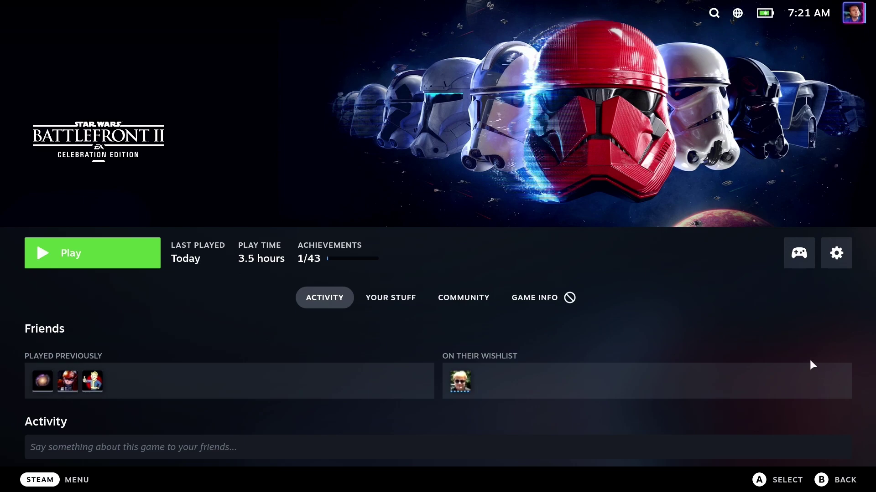
click(847, 256)
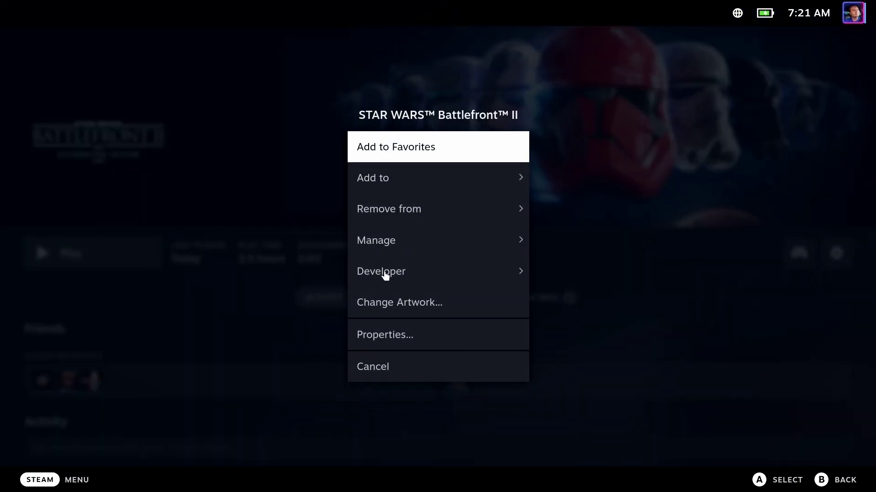
click(384, 274)
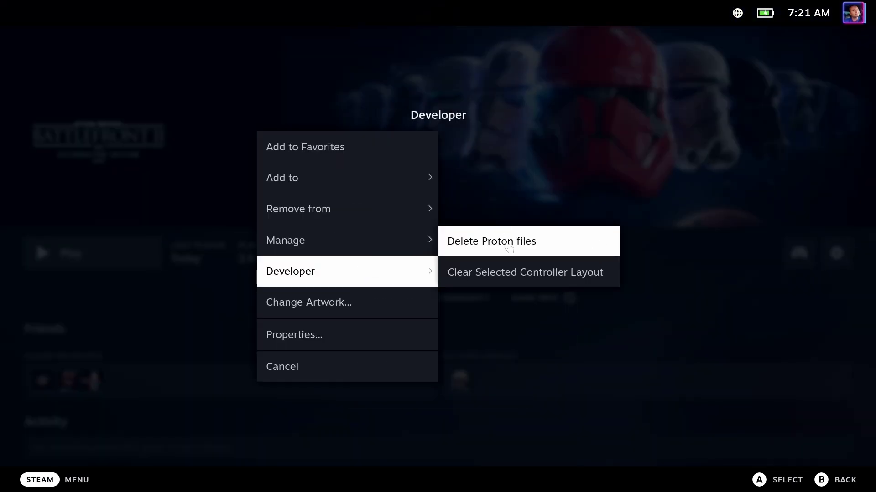
click(350, 372)
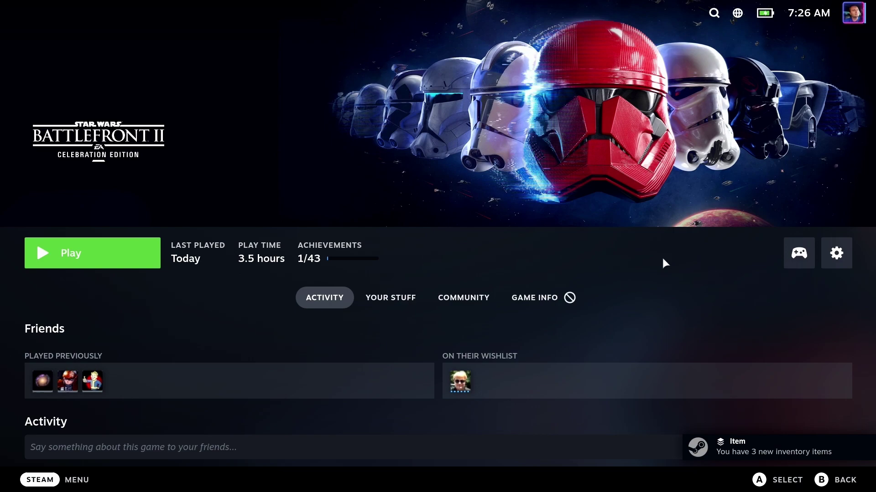
Delete the Proton files of STAR WARS Battlefront II through its developer options
click(837, 254)
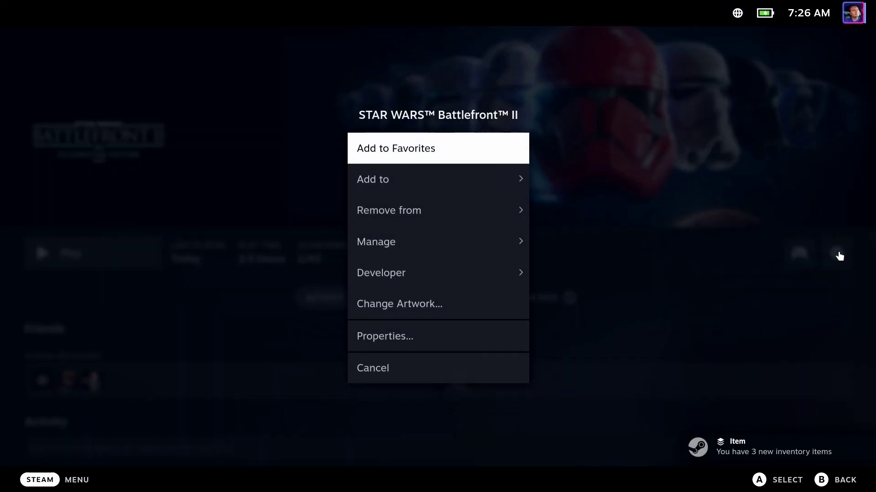
mouse_move(410, 271)
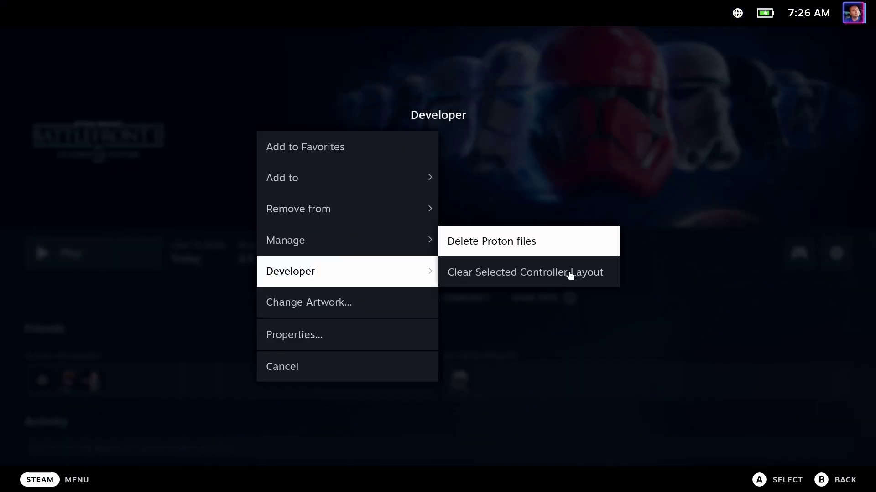
click(542, 246)
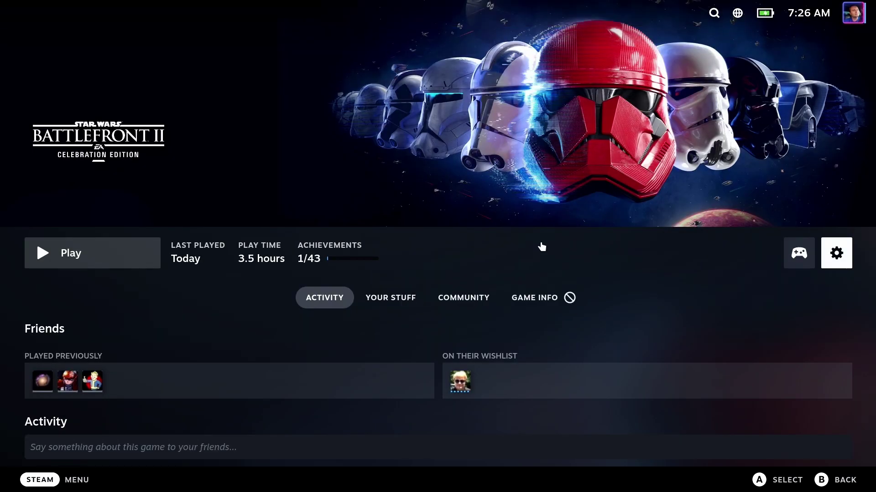
Launch STAR WARS Battlefront II and start the EA app setup with its standard options
click(122, 252)
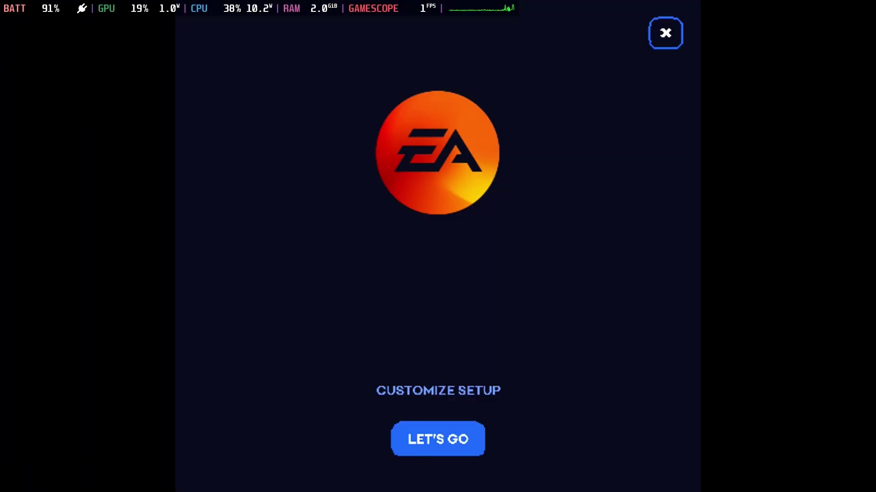
click(414, 442)
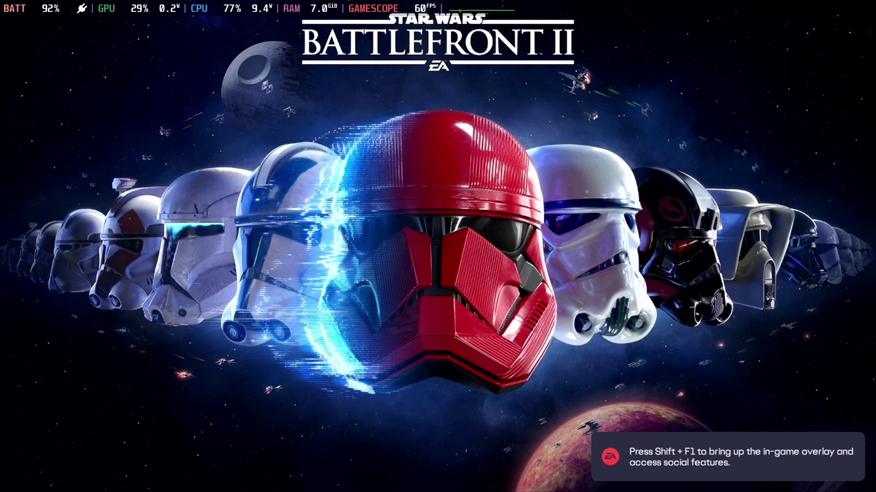
Exit the running STAR WARS Battlefront II game and confirm leaving it
key(super)
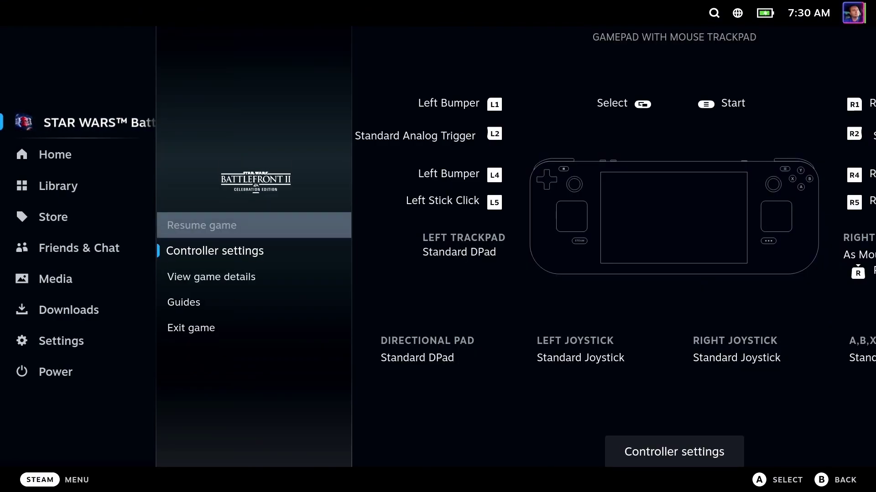
key(Down)
key(Down)
key(Down)
key(Return)
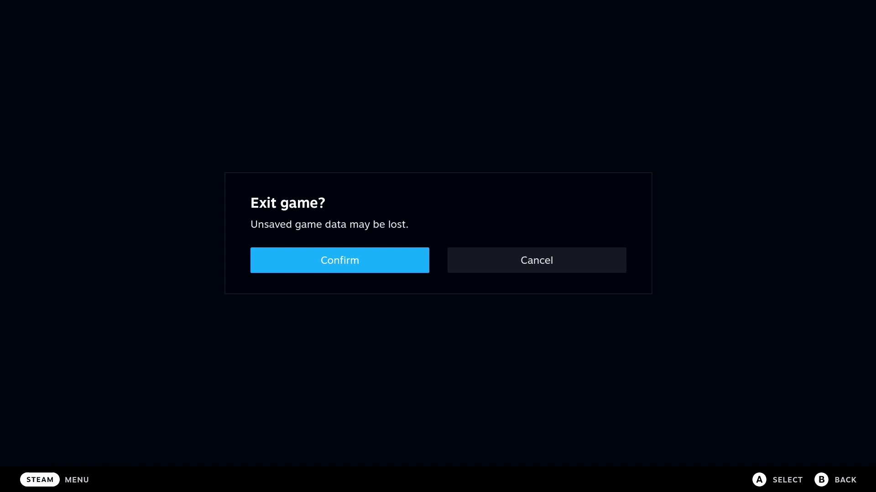
key(super)
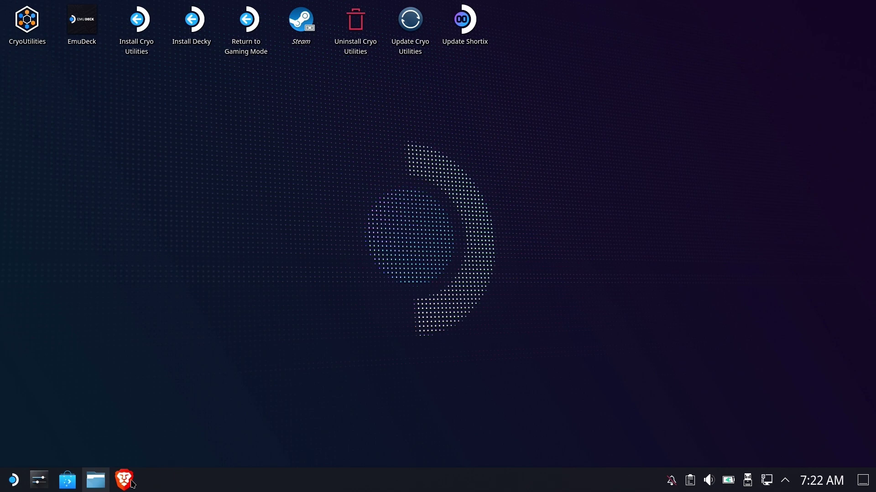
Open the Brave browser, search for "pc gaming wiki" and open the PCGamingWiki home page
click(133, 484)
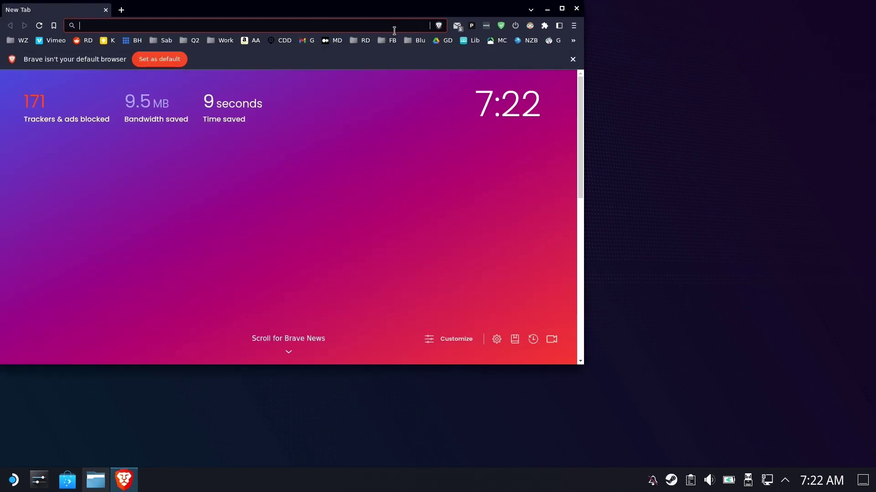
text(pc gaming wi)
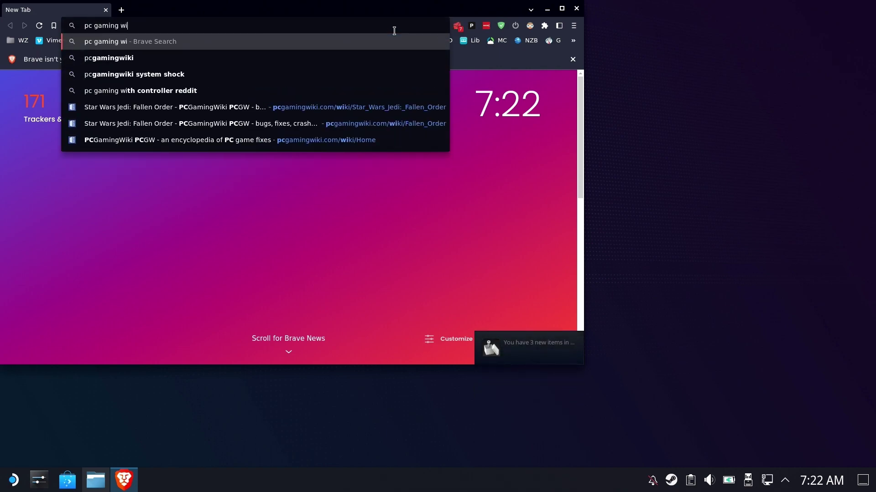
text(ki)
key(Return)
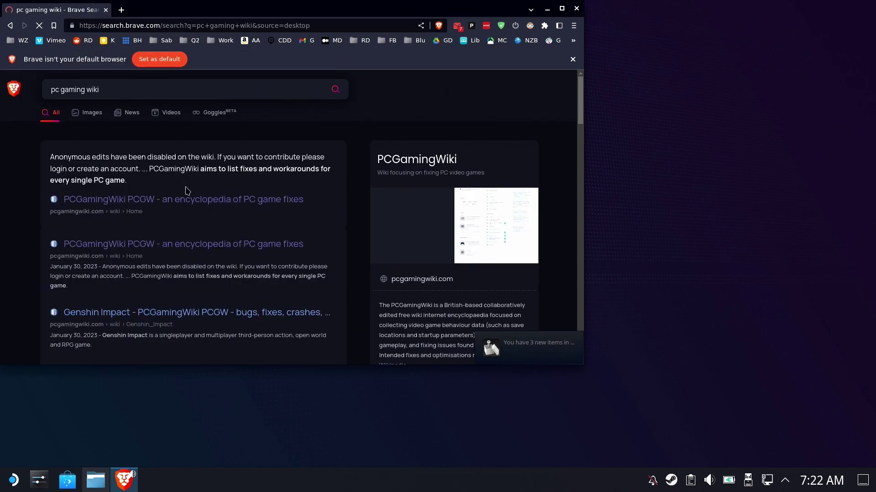
click(113, 202)
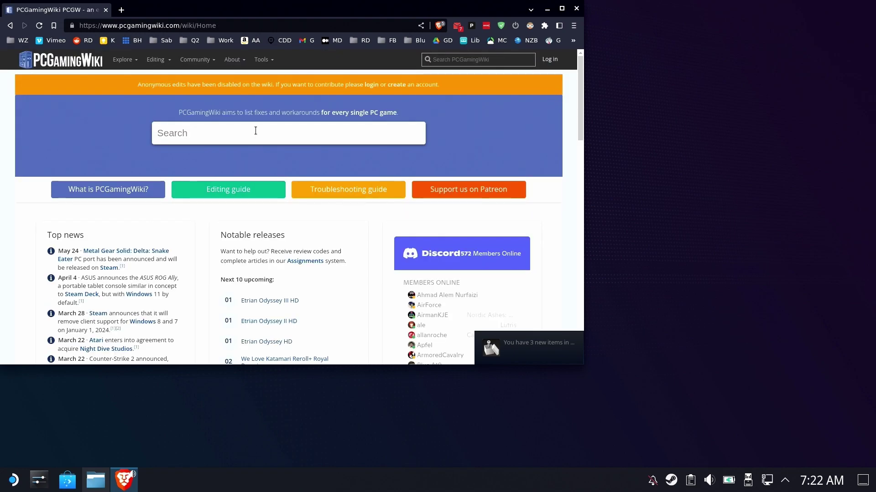
Search PCGamingWiki for "battlefront 2" and find the save game data location on the game's page
text(battlefront 2)
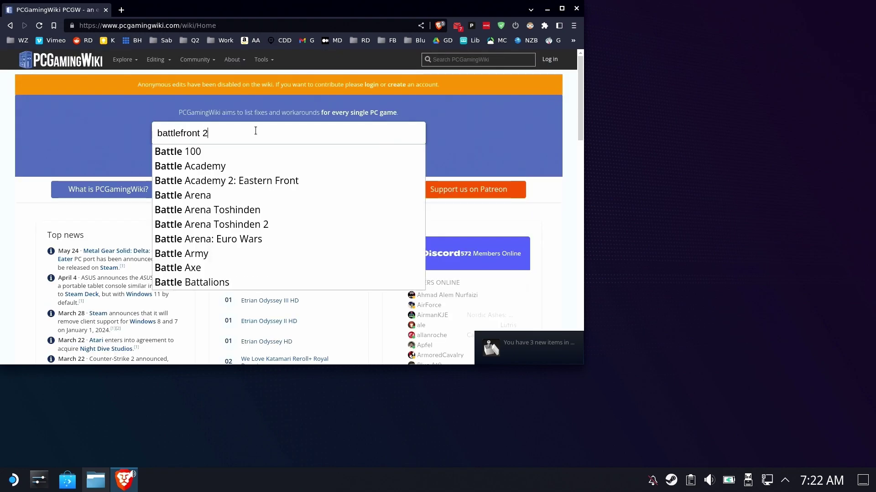
key(Return)
scroll(318, 133, down, 10)
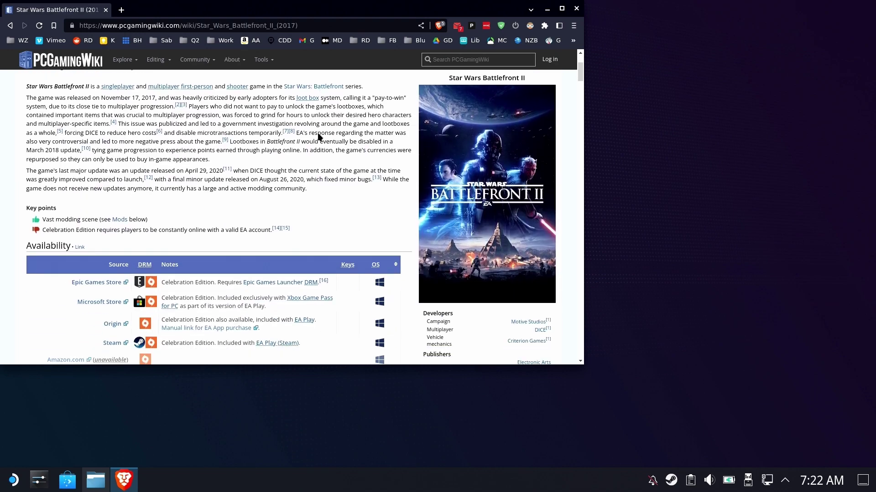
scroll(318, 133, down, 4)
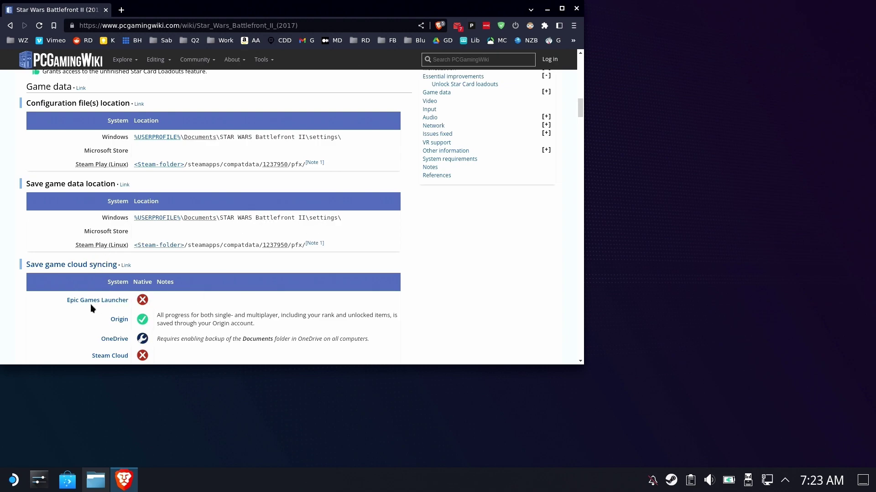
scroll(125, 294, down, 3)
scroll(85, 208, up, 3)
Switch to the Dolphin file manager, place it below the wiki tables and open folder 1237950 inside compatdata
click(95, 480)
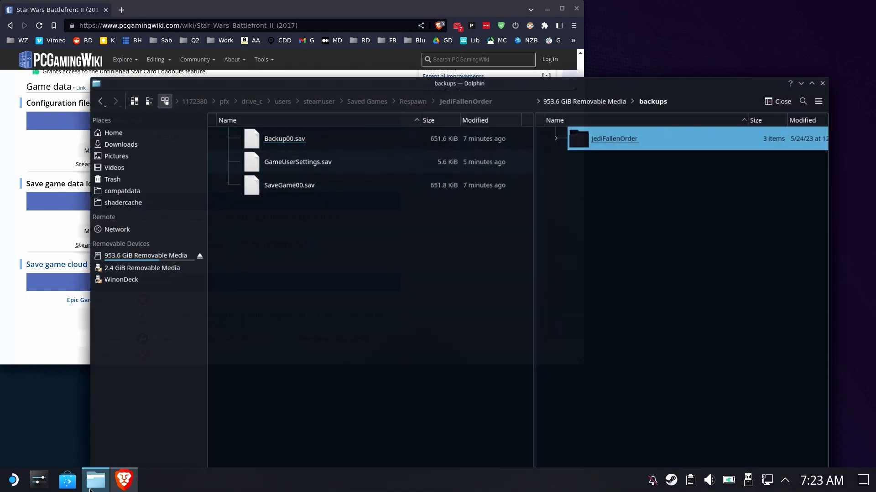
drag(308, 83, 475, 270)
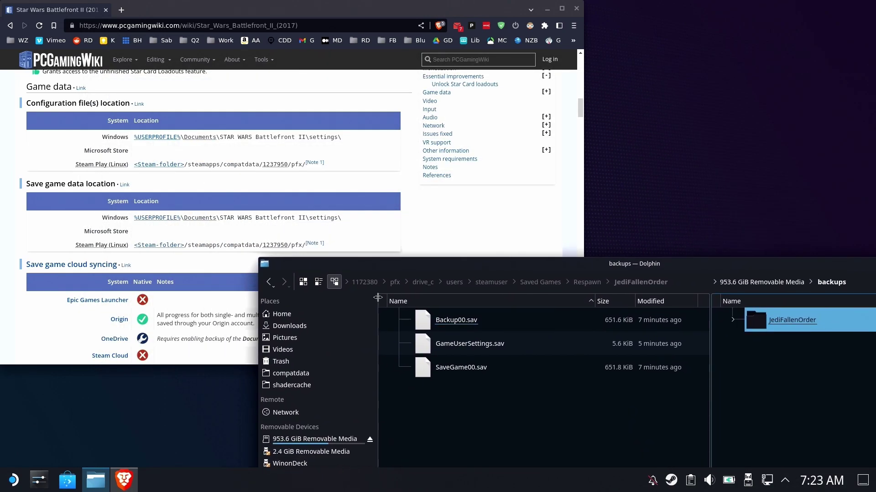
click(299, 376)
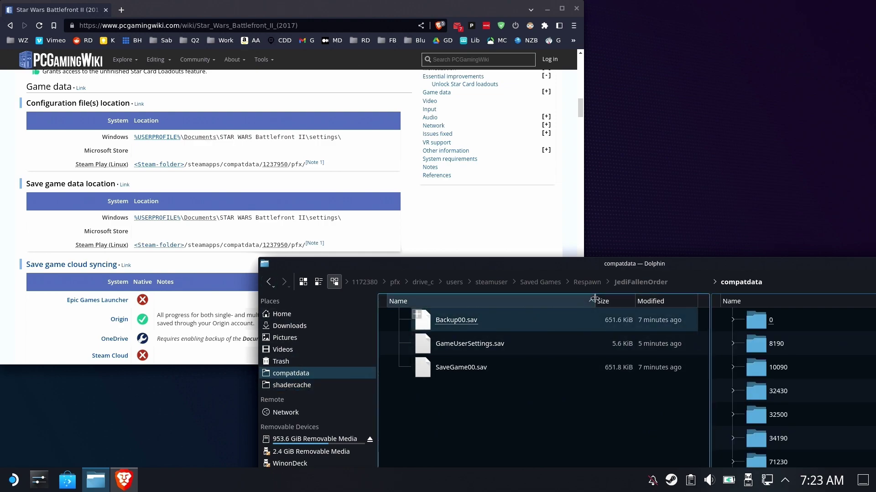
drag(639, 268, 347, 275)
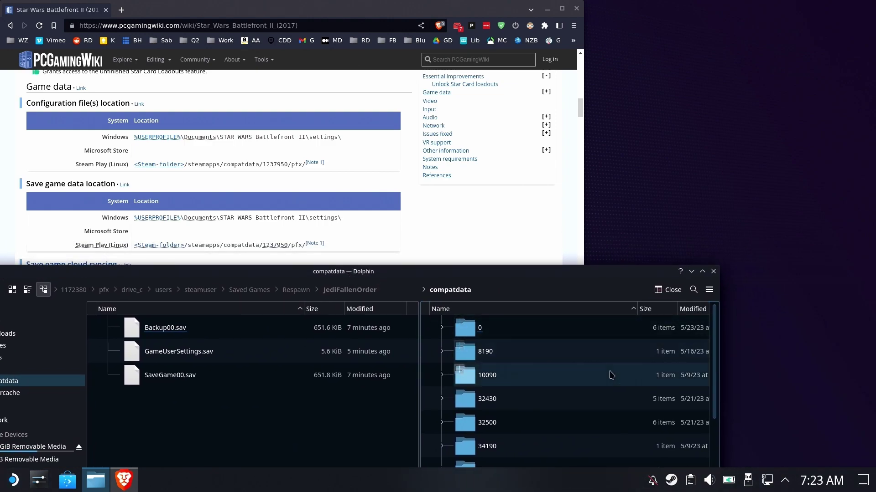
scroll(579, 362, down, 10)
scroll(579, 363, up, 5)
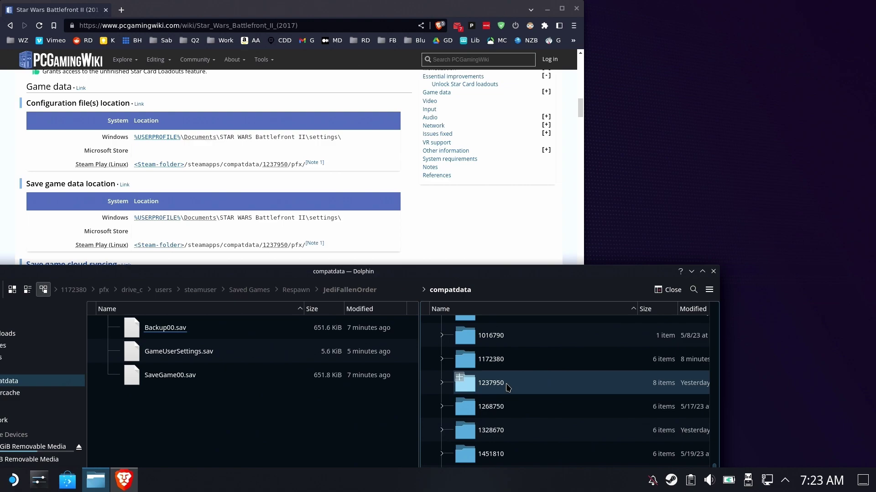
double_click(499, 388)
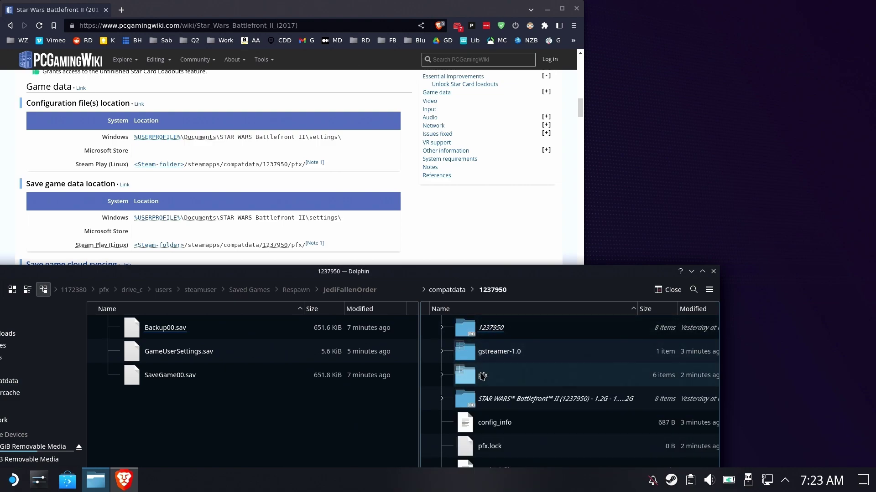
Go to the pfx/drive_c/users/steamuser folder inside 1237950
double_click(482, 375)
click(475, 350)
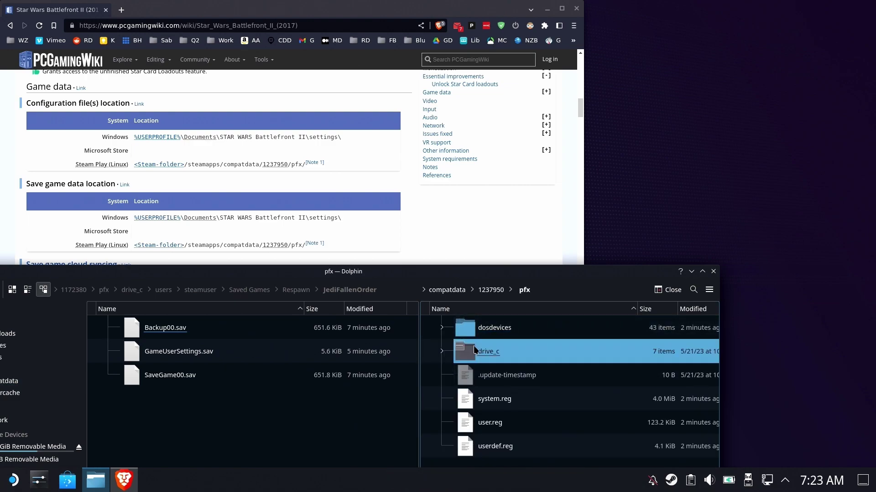
double_click(473, 345)
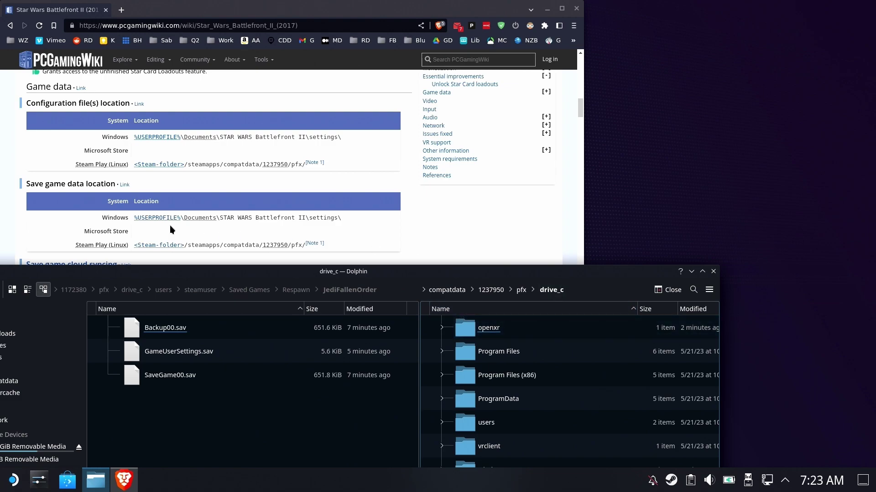
click(480, 425)
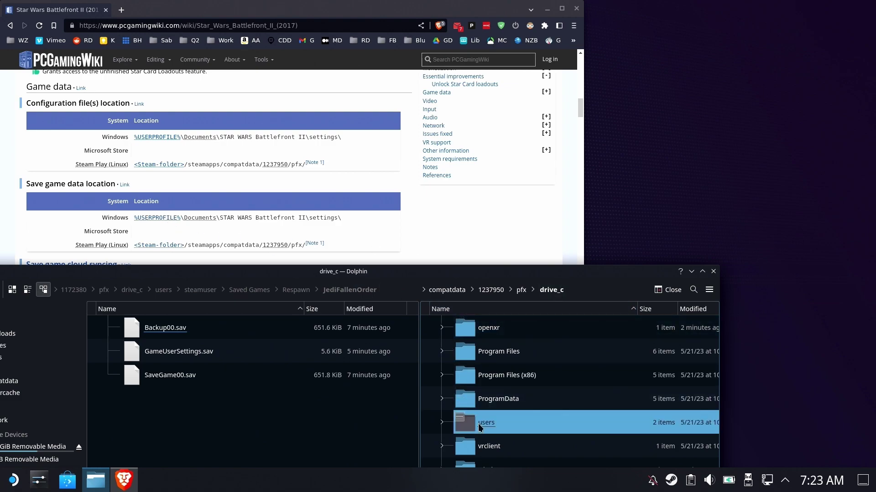
double_click(479, 425)
double_click(485, 352)
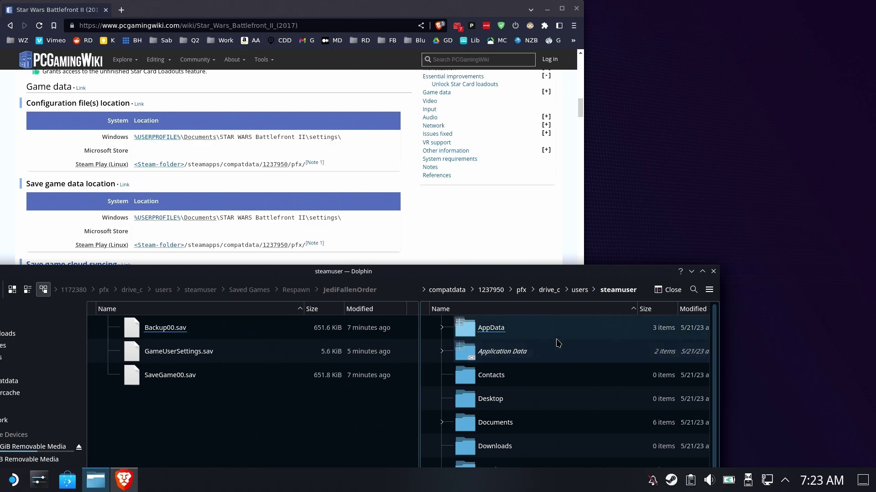
Open the settings folder inside Documents/STAR WARS Battlefront II
scroll(557, 342, down, 1)
double_click(483, 397)
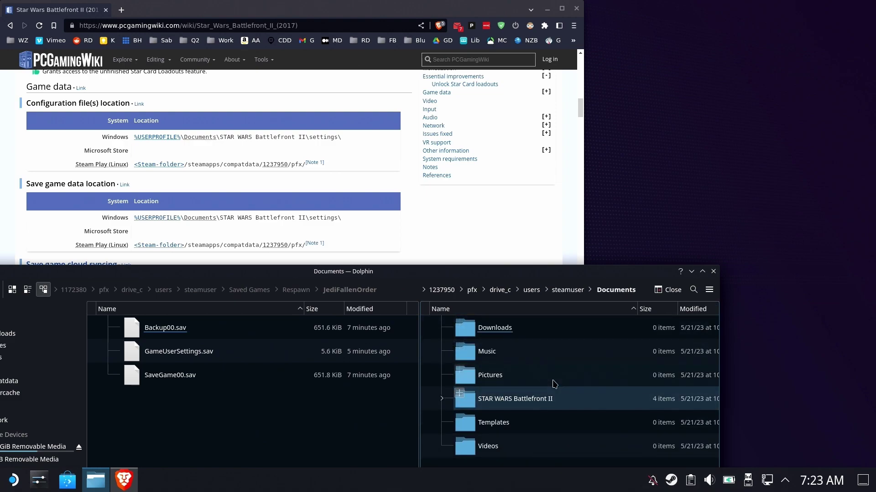
double_click(538, 405)
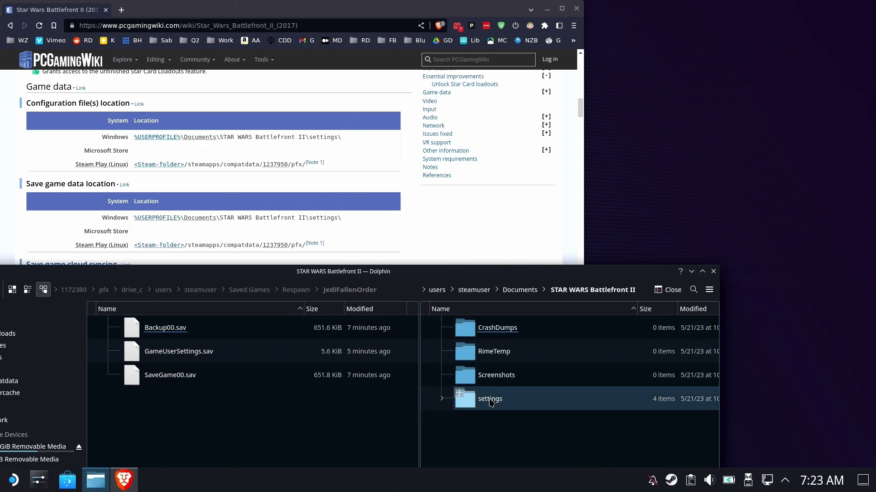
double_click(489, 400)
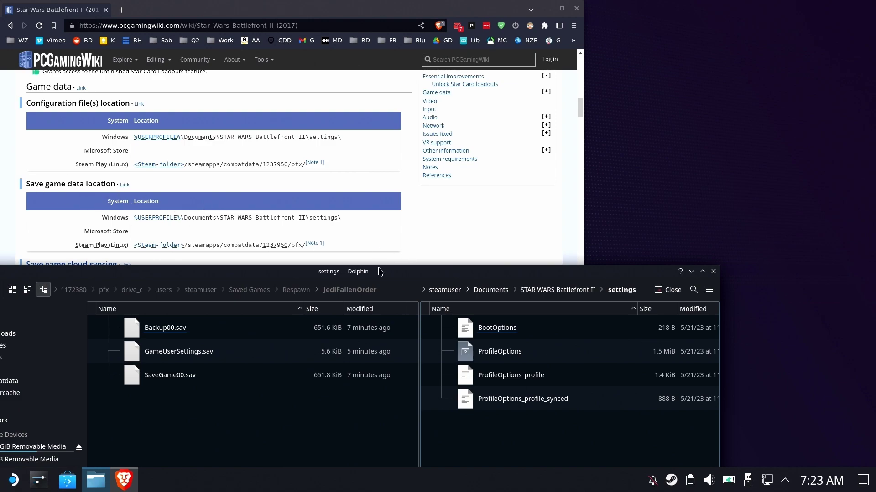
Open the backups folder of the 953.6 GiB Removable Media in the other file pane
click(289, 428)
click(67, 448)
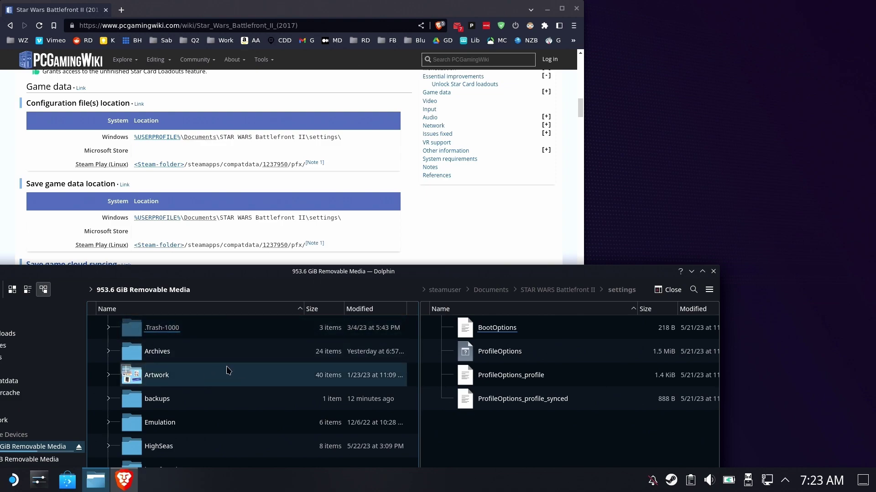
click(148, 402)
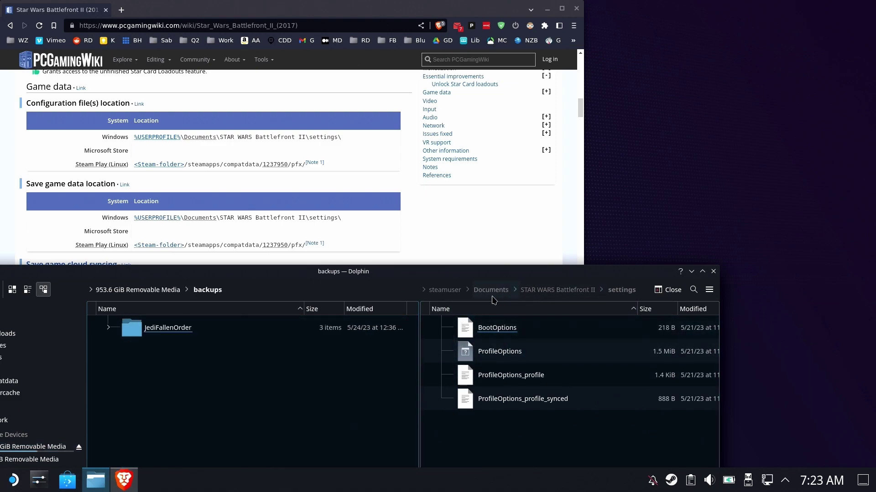
Go back up to Documents and copy the STAR WARS Battlefront II folder into the backups folder
click(588, 433)
key(BackSpace)
drag(577, 411, 248, 401)
click(296, 421)
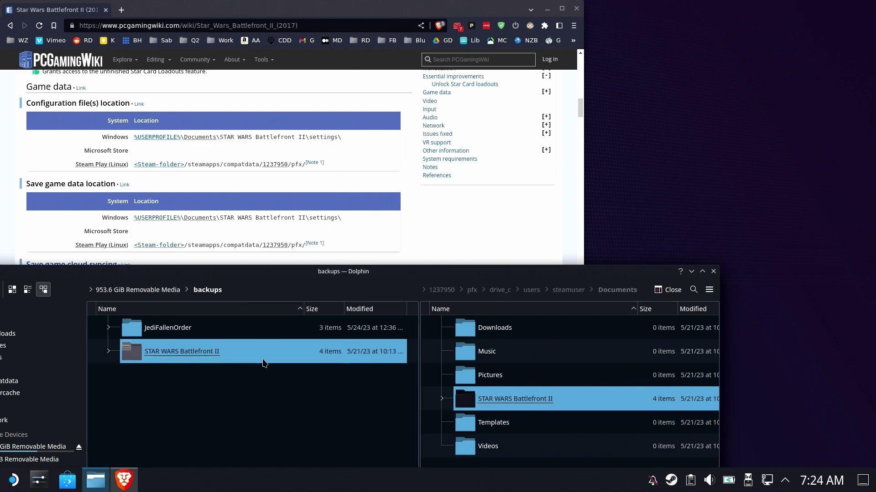
View the contents of the original STAR WARS Battlefront II folder, and close the file manager and the browser
click(501, 399)
click(501, 399)
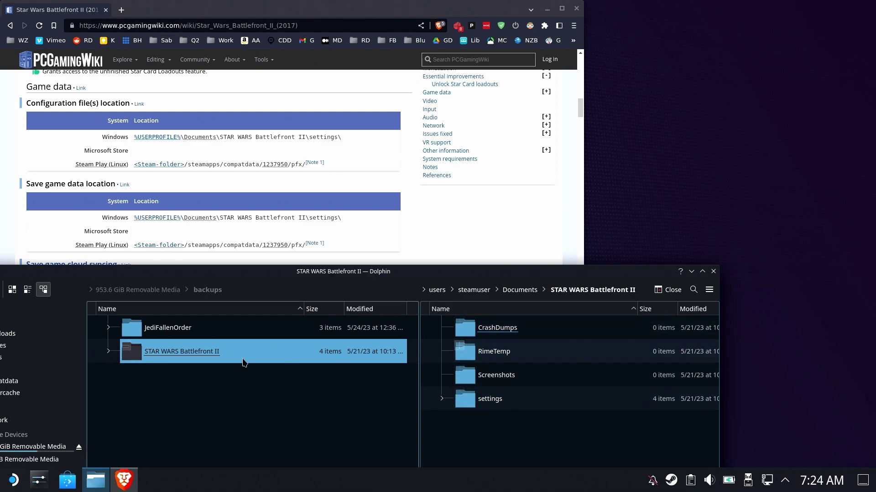
click(213, 398)
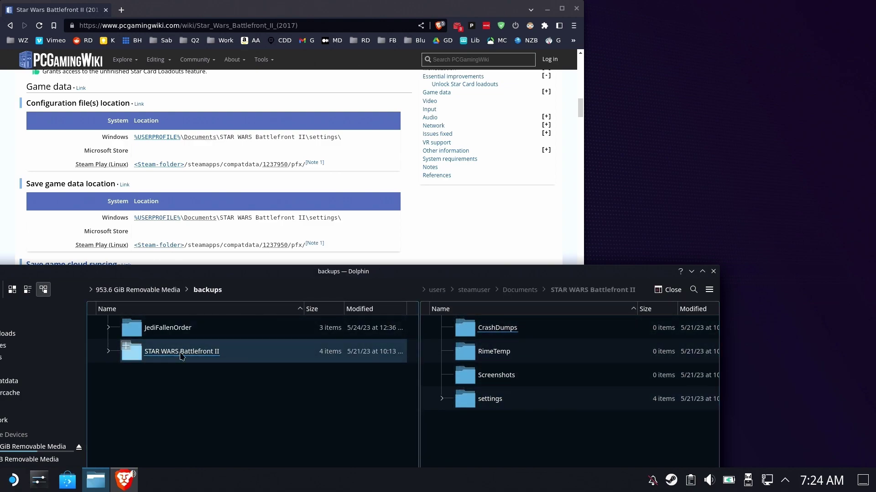
click(713, 272)
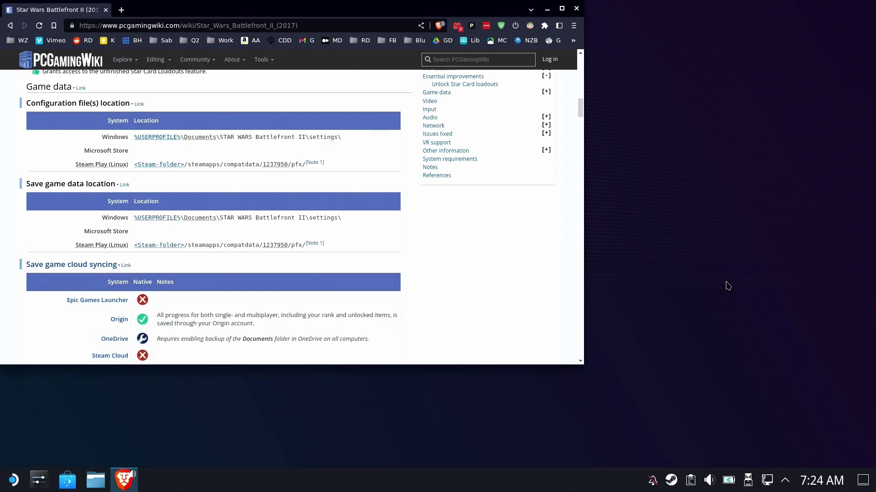
click(577, 9)
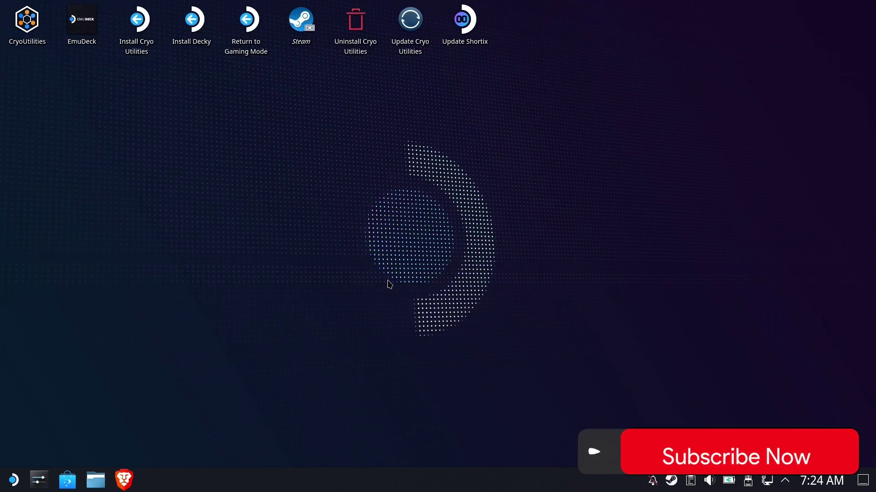